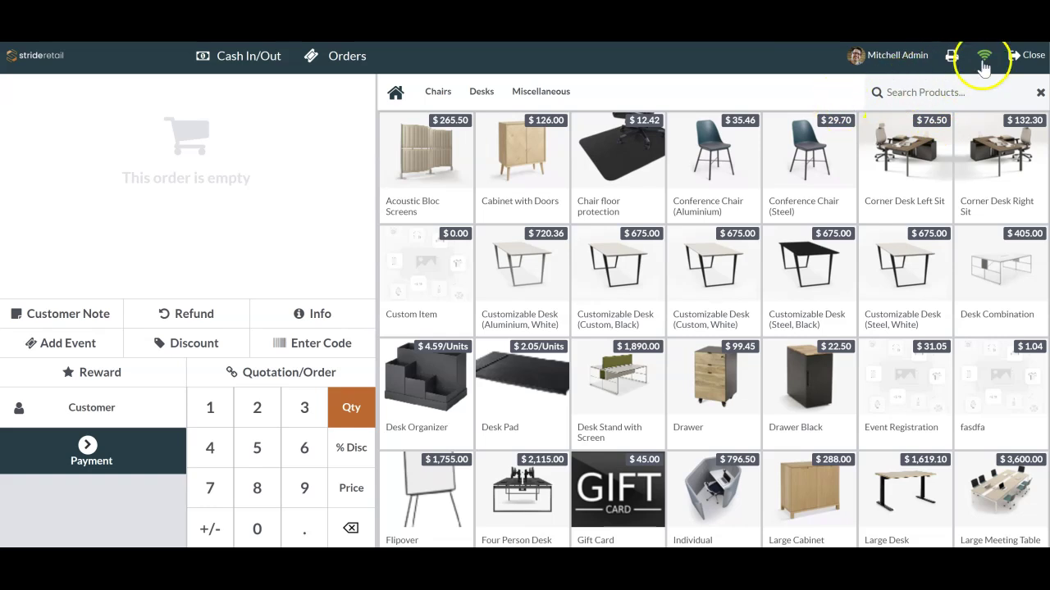
# Open the Closing Session dialog showing 4 orders totalling $1,793.84 and $644.54 expected cash
pyautogui.click(1025, 57)
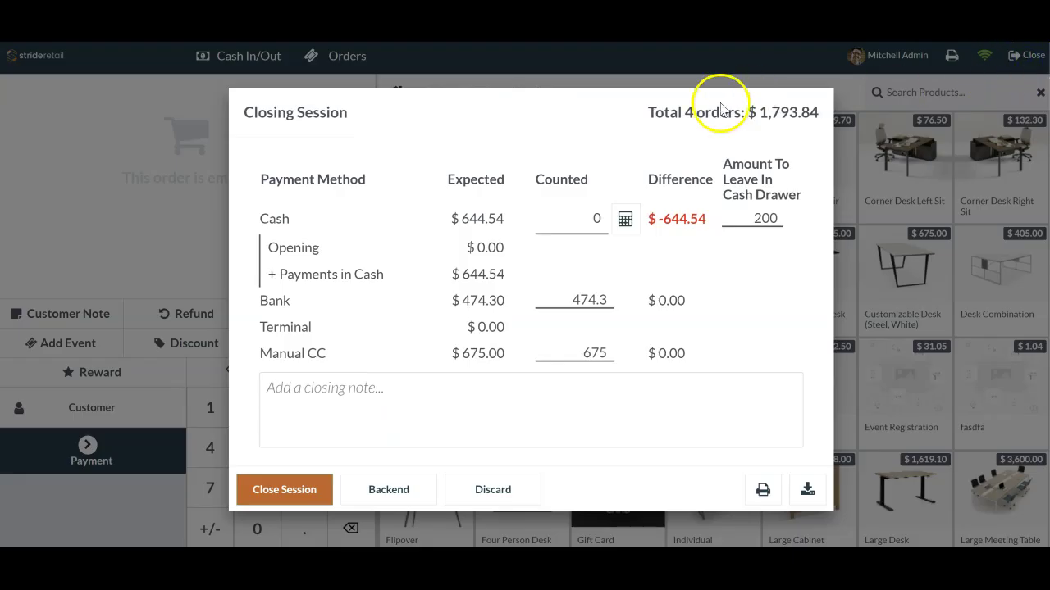
# Download the session's Sales Details report as a PDF
pyautogui.click(812, 496)
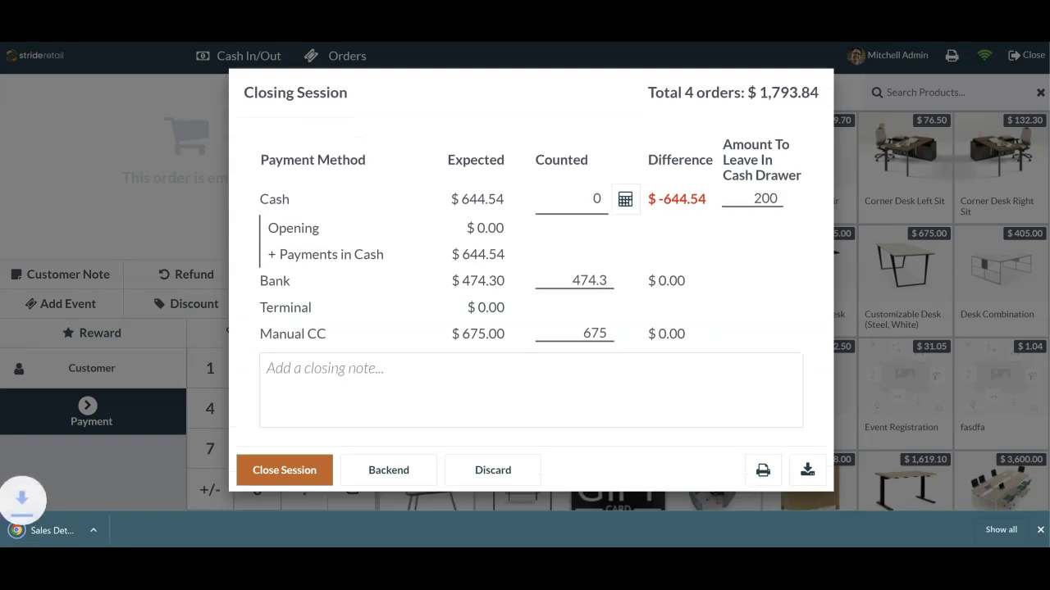
# Open Sales Details (7).pdf and review the report totalling 1,793.84
pyautogui.click(77, 533)
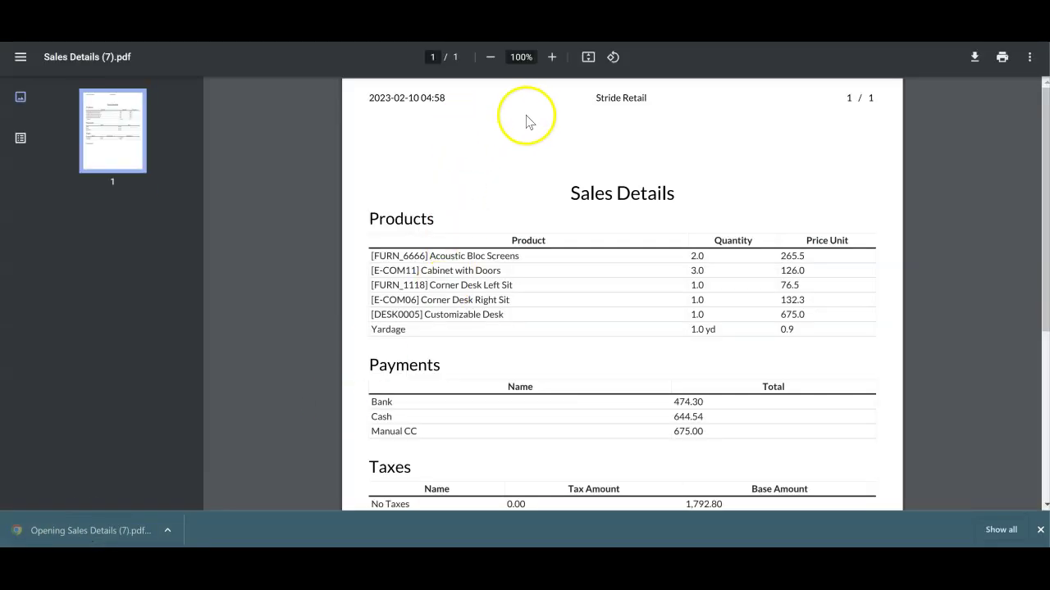
pyautogui.scroll(-3, 745, 187)
pyautogui.scroll(4, 745, 188)
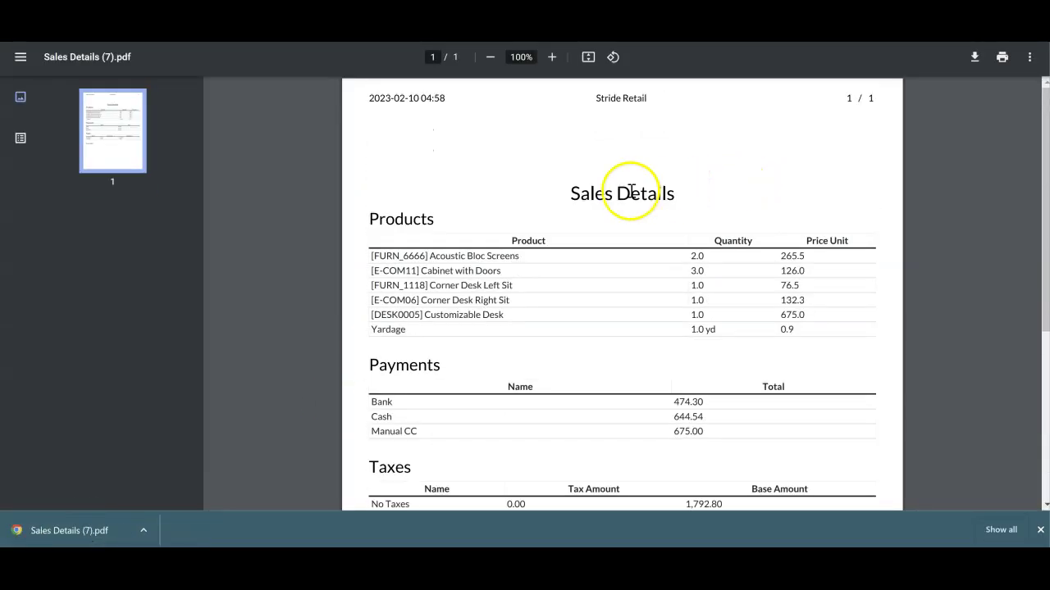
pyautogui.scroll(-1, 740, 175)
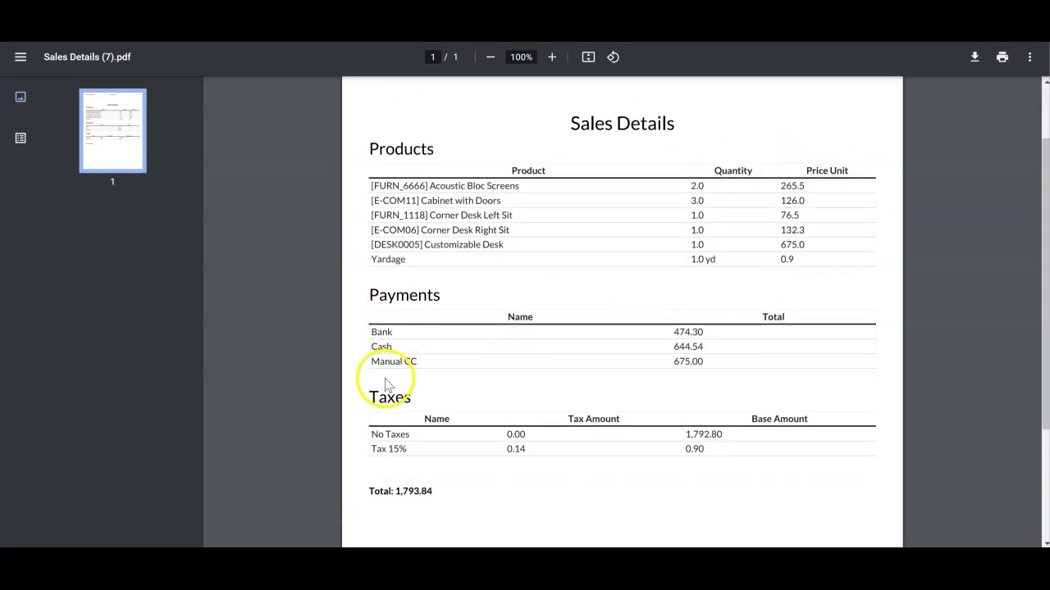
pyautogui.scroll(-1, 385, 381)
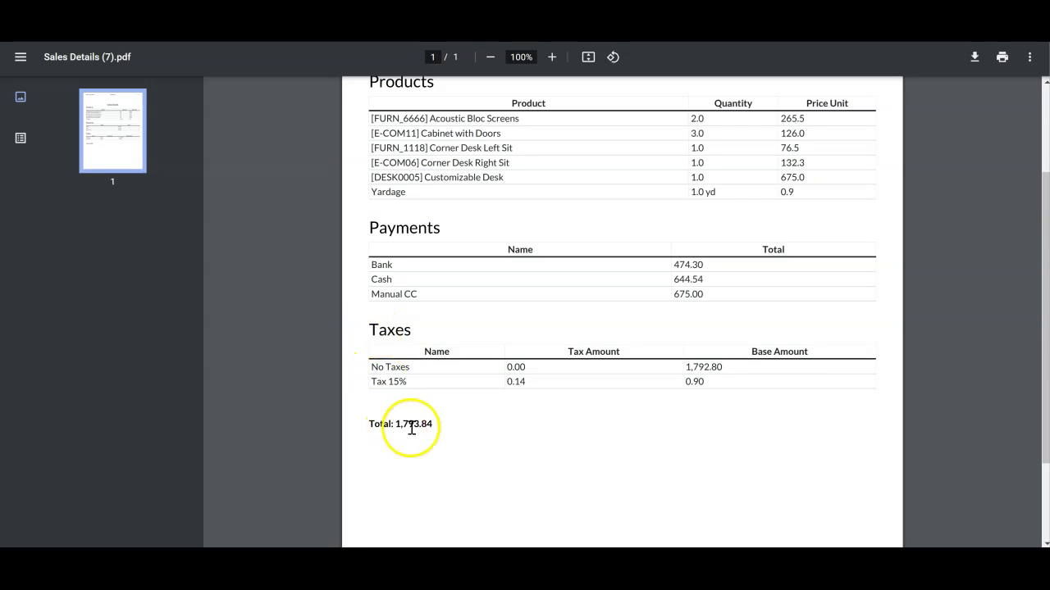
pyautogui.scroll(2, 574, 443)
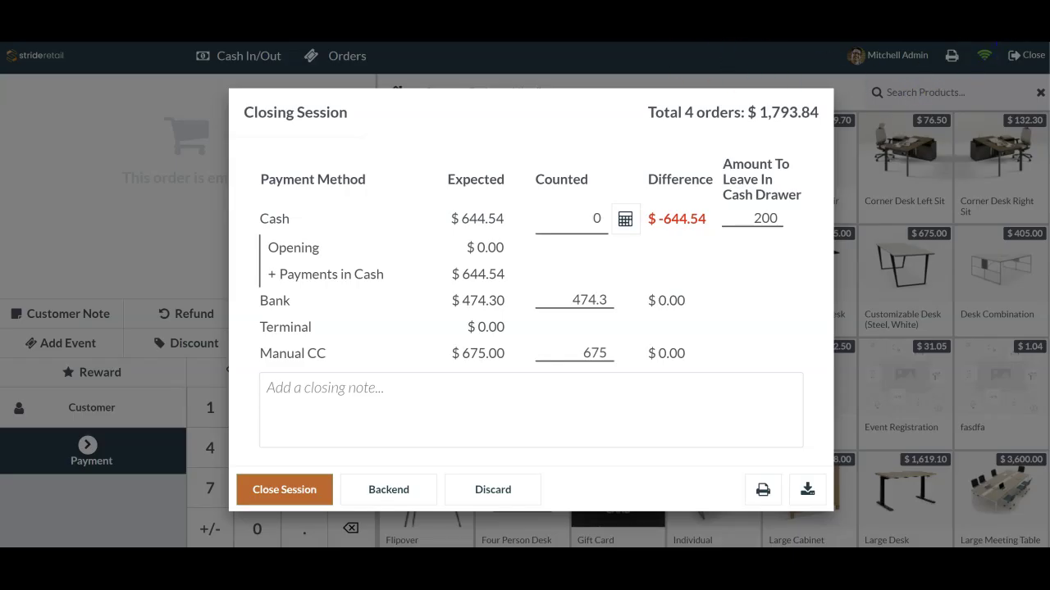
pyautogui.click(954, 87)
pyautogui.click(452, 361)
pyautogui.click(455, 208)
pyautogui.click(352, 213)
pyautogui.click(313, 281)
pyautogui.click(573, 301)
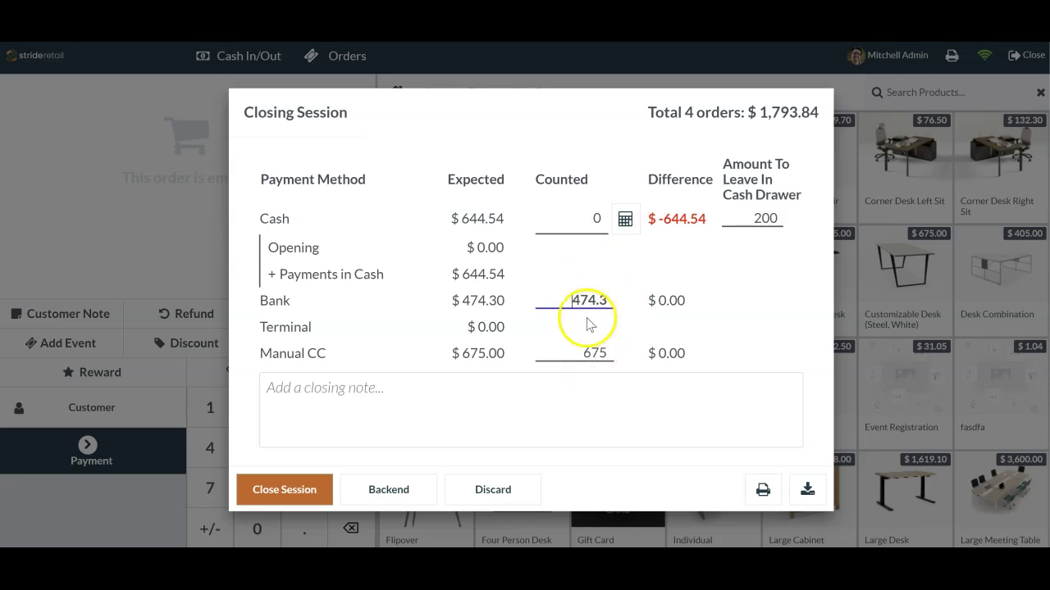
pyautogui.moveTo(562, 303); pyautogui.dragTo(625, 303)
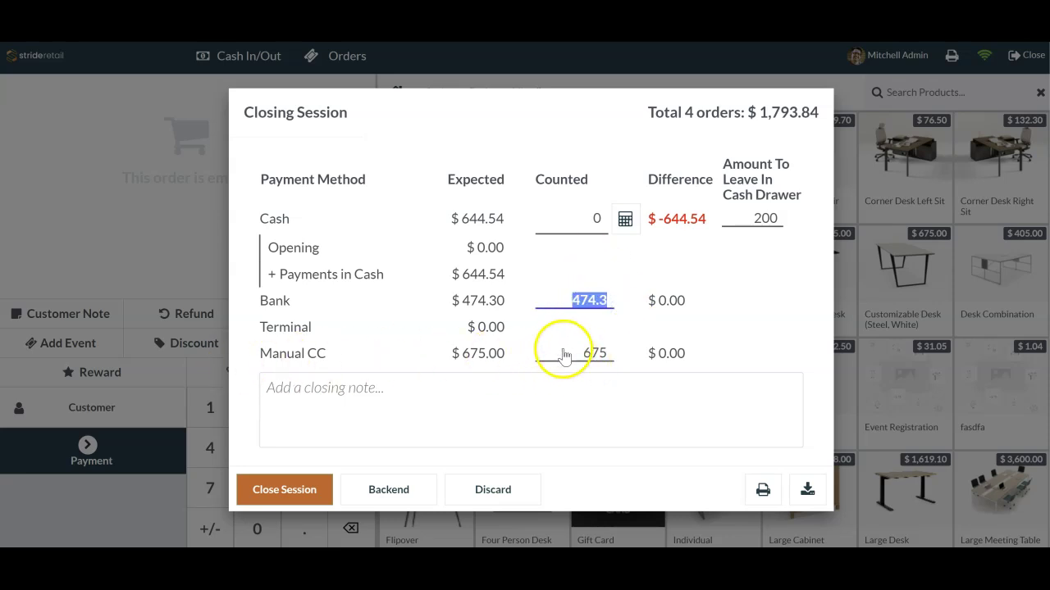
pyautogui.moveTo(558, 354); pyautogui.dragTo(651, 402)
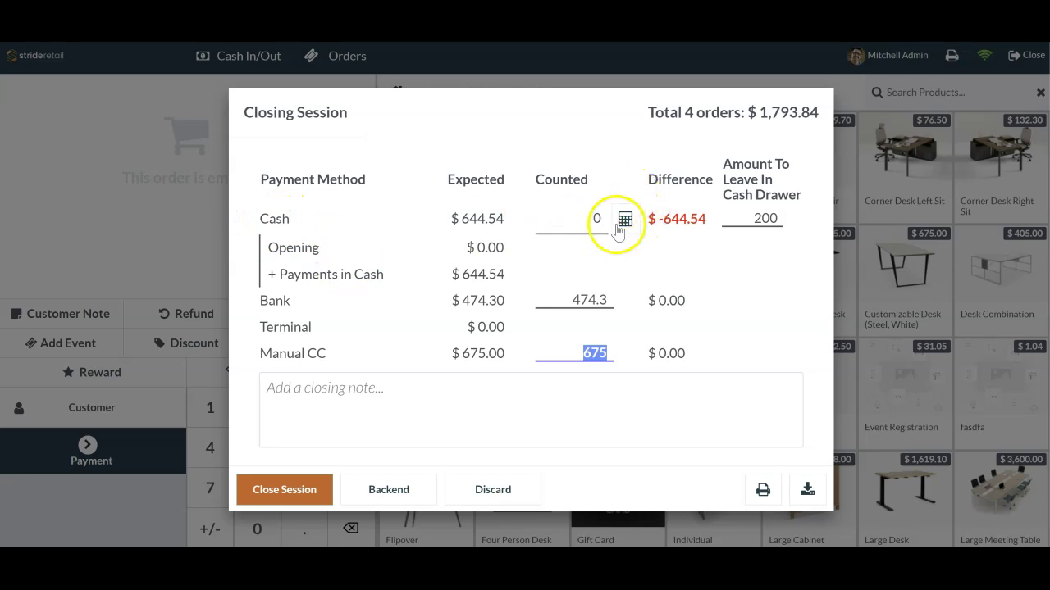
pyautogui.click(575, 220)
pyautogui.moveTo(574, 220); pyautogui.dragTo(615, 254)
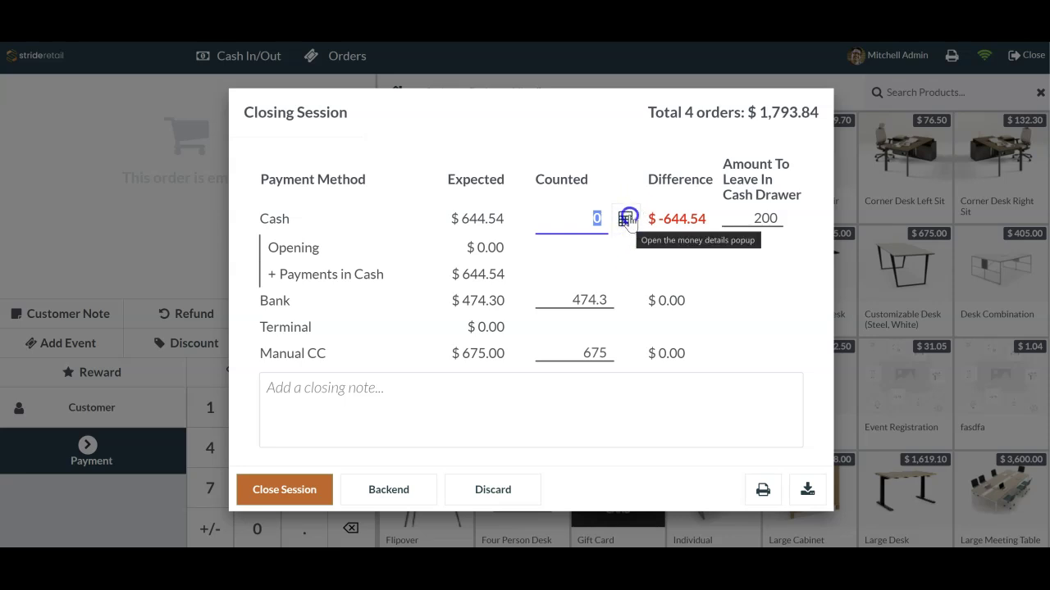
# In the cash coin/bill breakdown, enter 10 × $0.25 and 10 × $0.50 coins
pyautogui.click(628, 222)
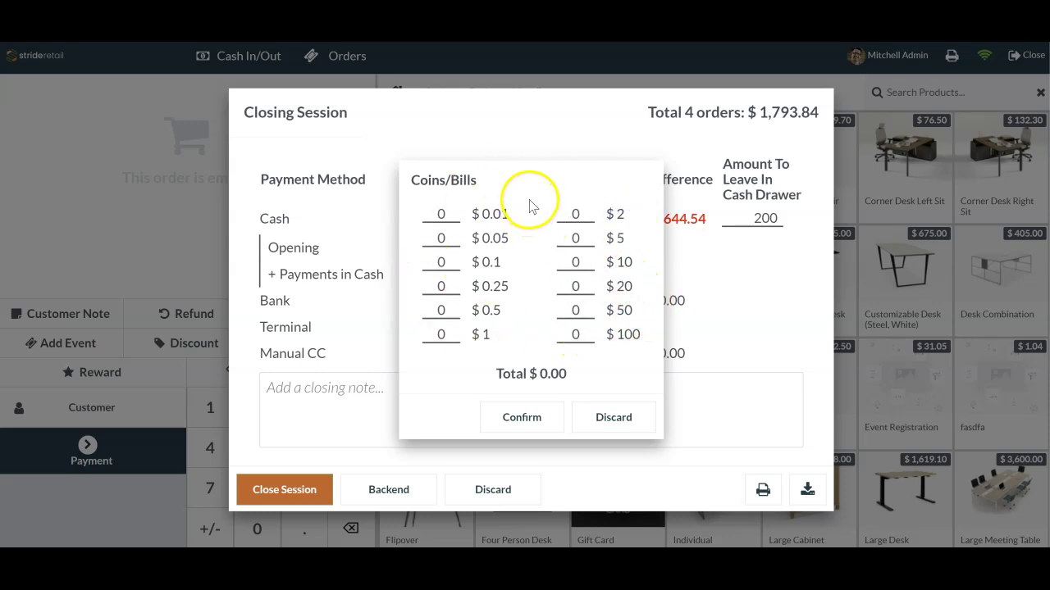
pyautogui.click(437, 215)
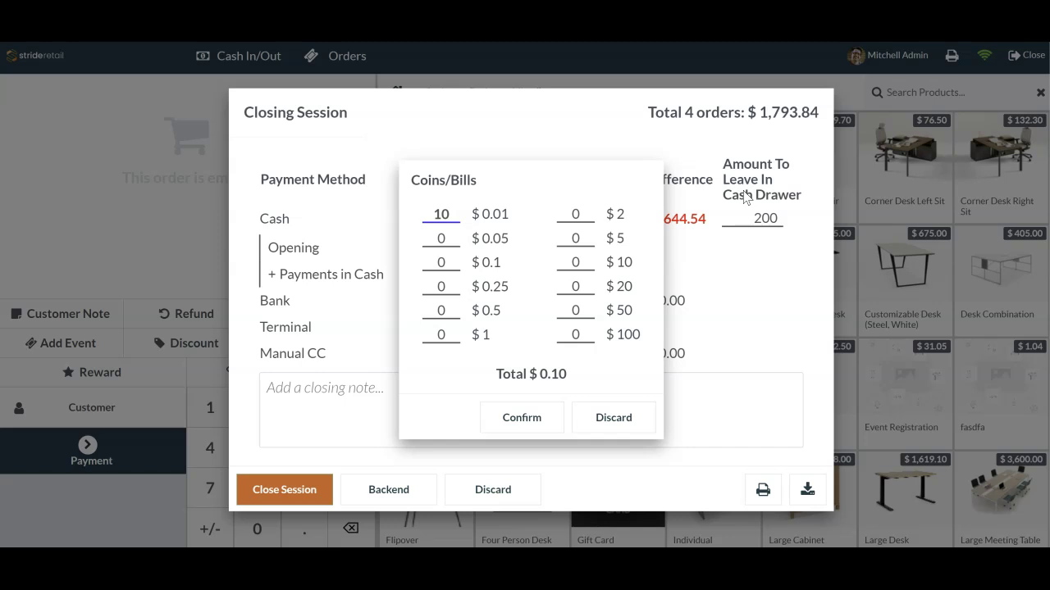
pyautogui.press('Tab')
pyautogui.press('Tab')
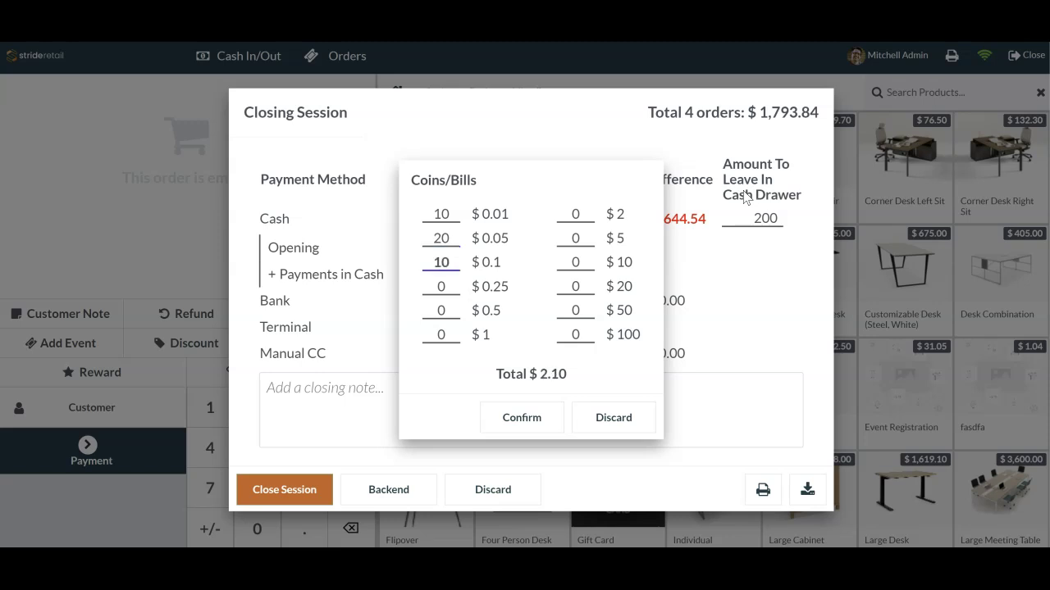
pyautogui.press('Tab')
pyautogui.write('10')
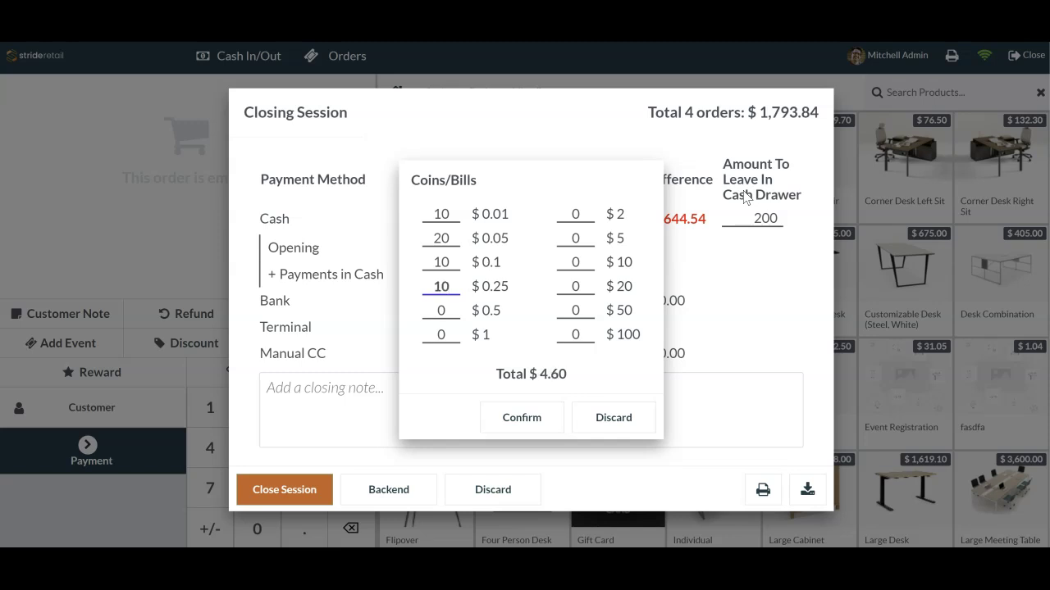
pyautogui.press('Tab')
pyautogui.press('Tab')
pyautogui.write('10')
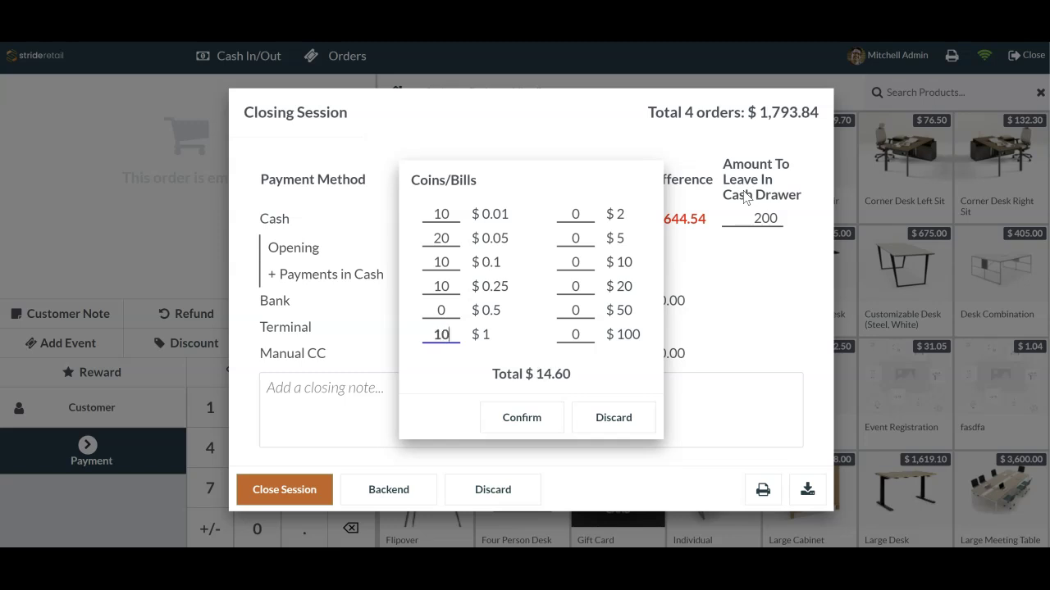
# Enter 30 × $5 and 23 × $10 bills and apply the tally as counted cash 400.6
pyautogui.press('Tab')
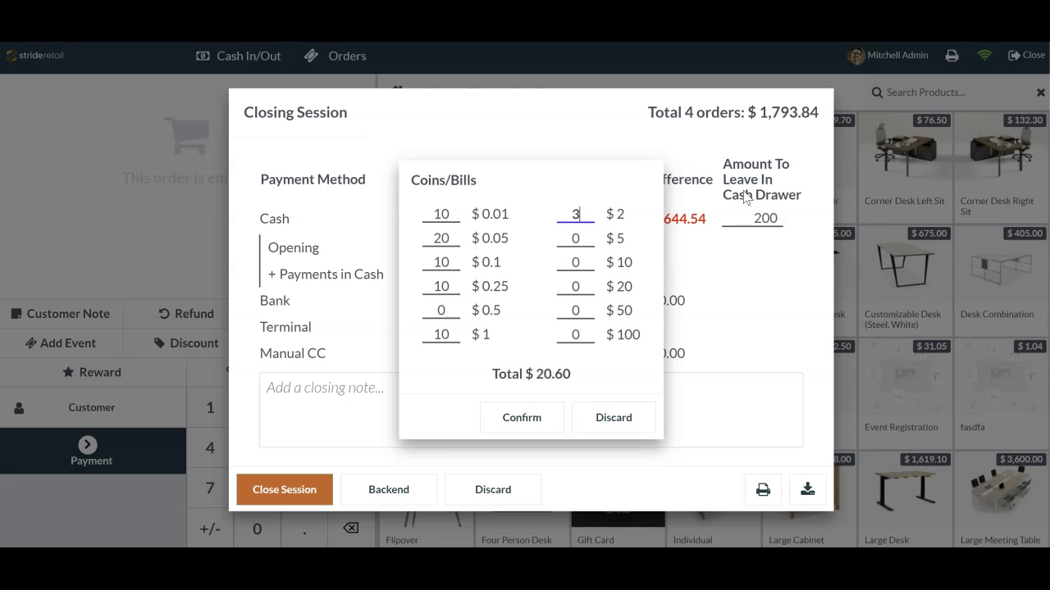
pyautogui.press('Tab')
pyautogui.write('30')
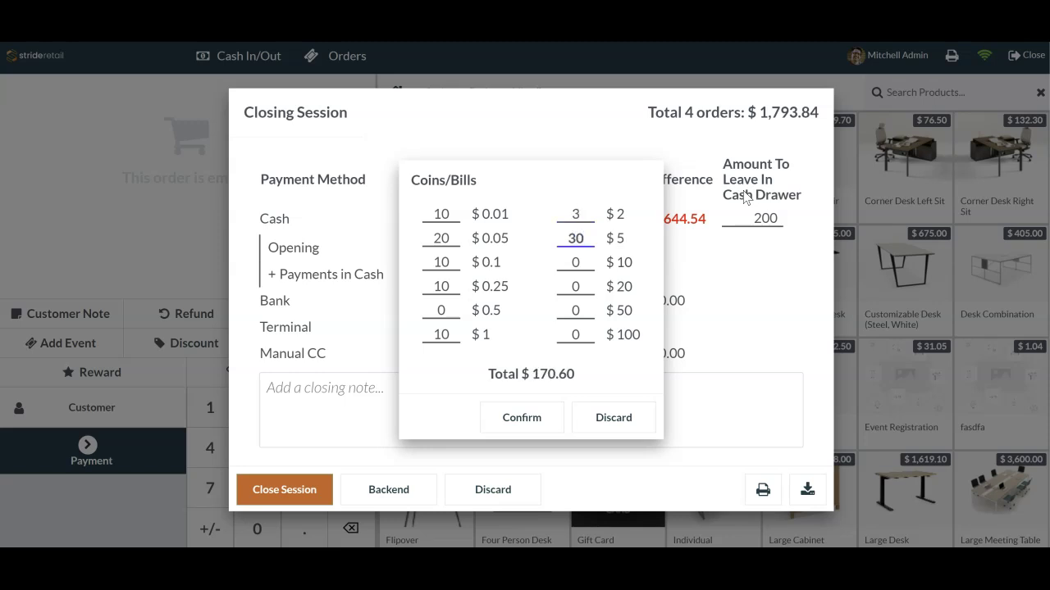
pyautogui.press('Tab')
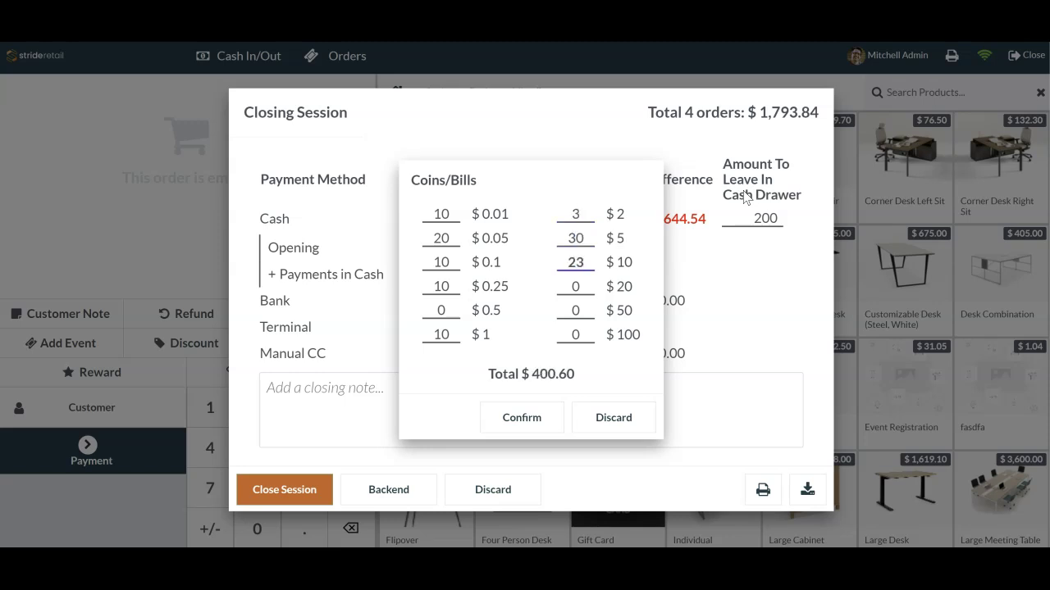
pyautogui.write('23')
pyautogui.click(523, 419)
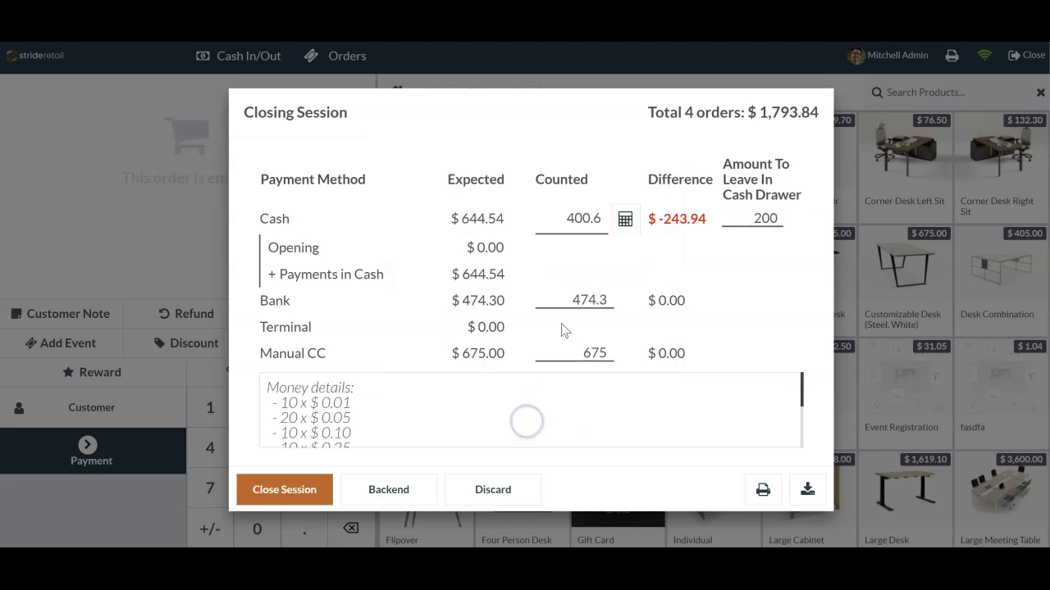
# Replace counted cash 400.6 with 644.54 to match the expected cash amount
pyautogui.click(574, 217)
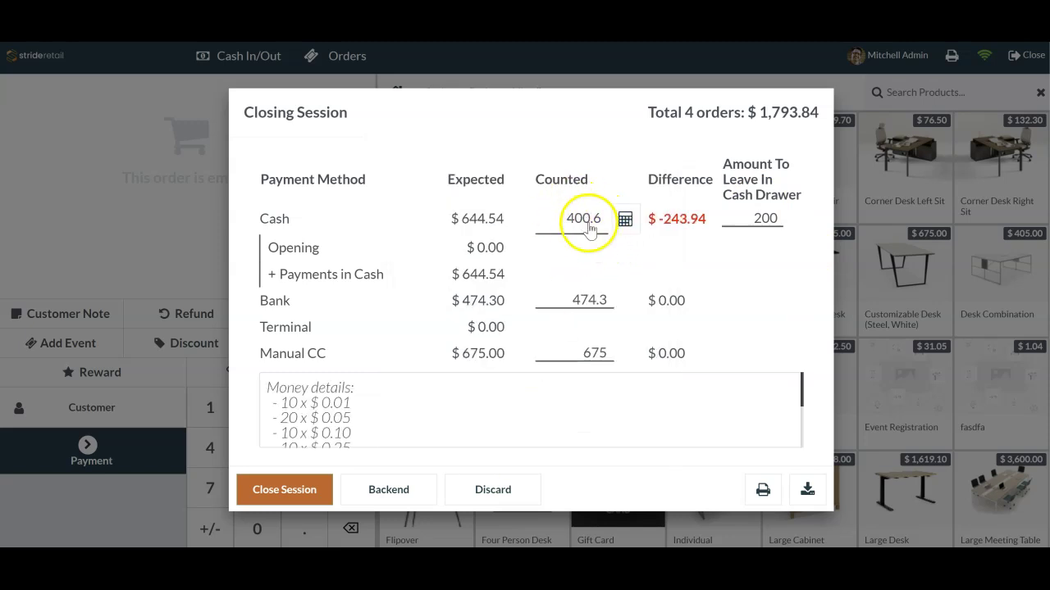
pyautogui.moveTo(269, 388)
pyautogui.mouseDown()
pyautogui.moveTo(388, 414)
pyautogui.moveTo(401, 429)
pyautogui.moveTo(265, 386)
pyautogui.moveTo(268, 375)
pyautogui.moveTo(279, 387)
pyautogui.mouseUp()
pyautogui.click(378, 419)
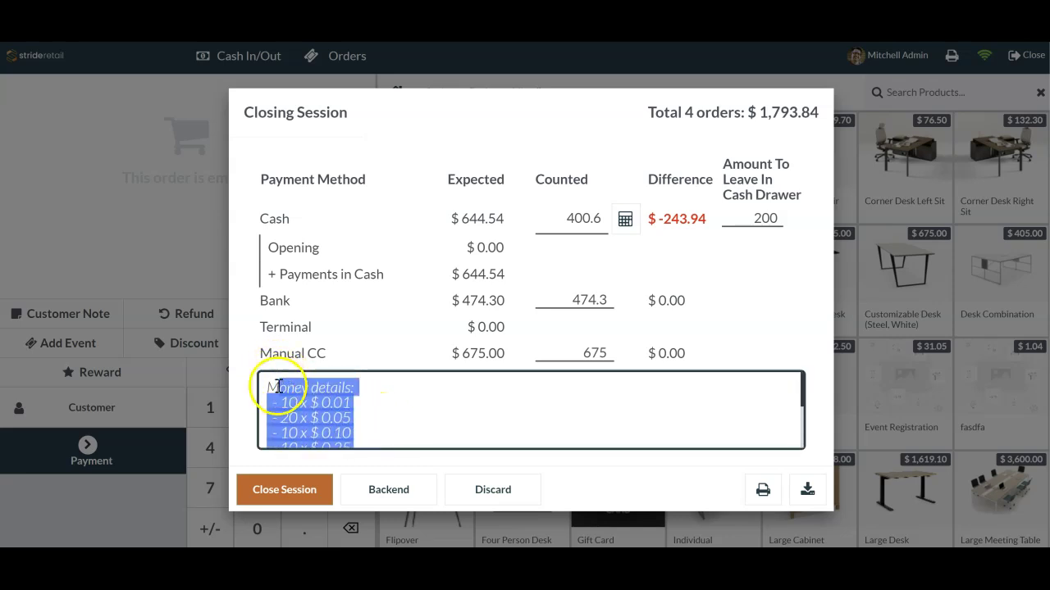
pyautogui.scroll(-2, 392, 408)
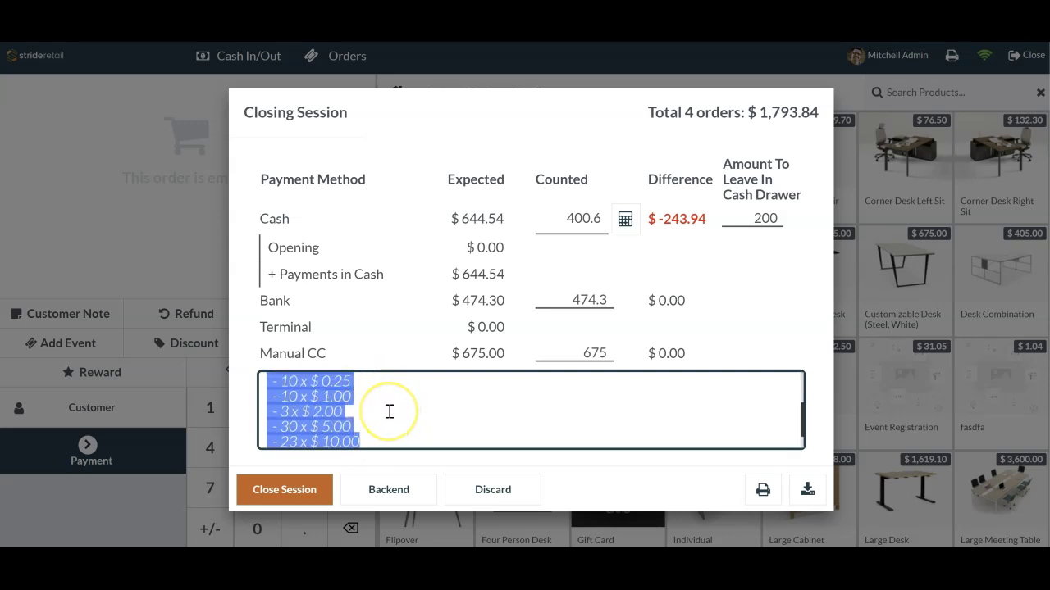
pyautogui.scroll(2, 390, 411)
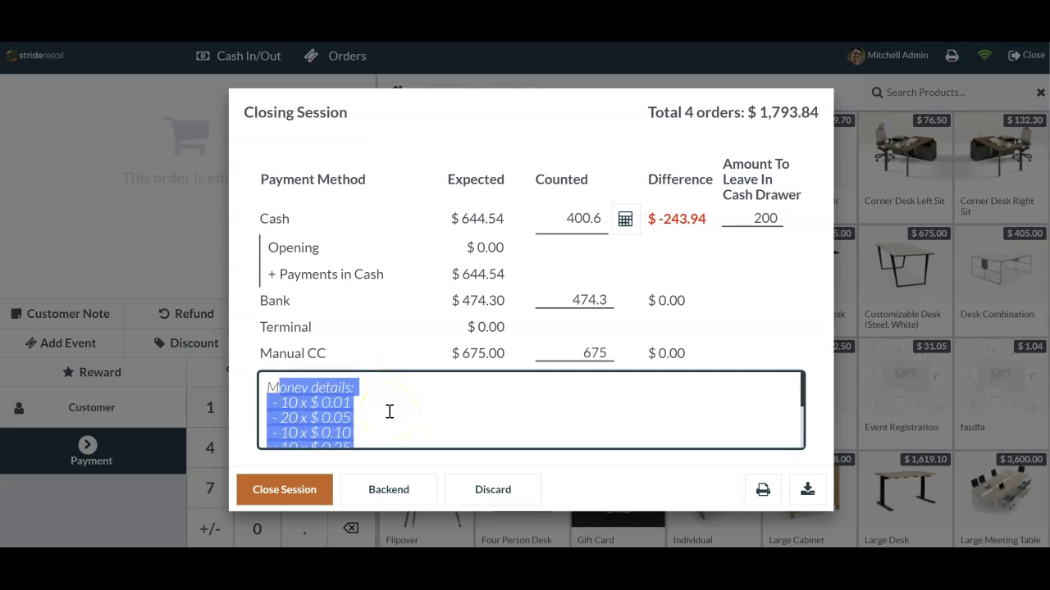
pyautogui.click(562, 219)
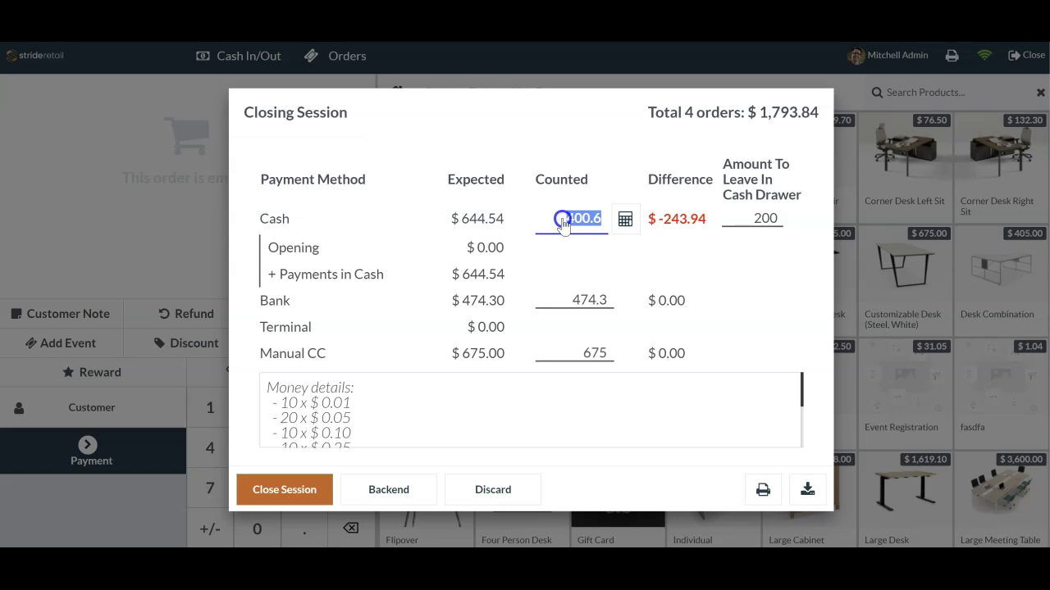
pyautogui.write('644')
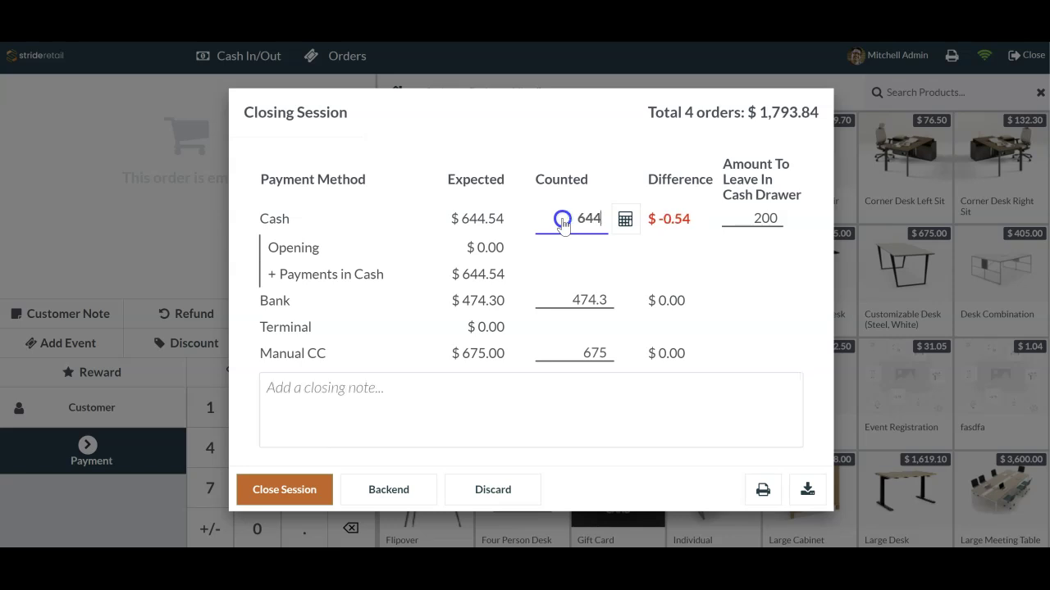
pyautogui.write('.54')
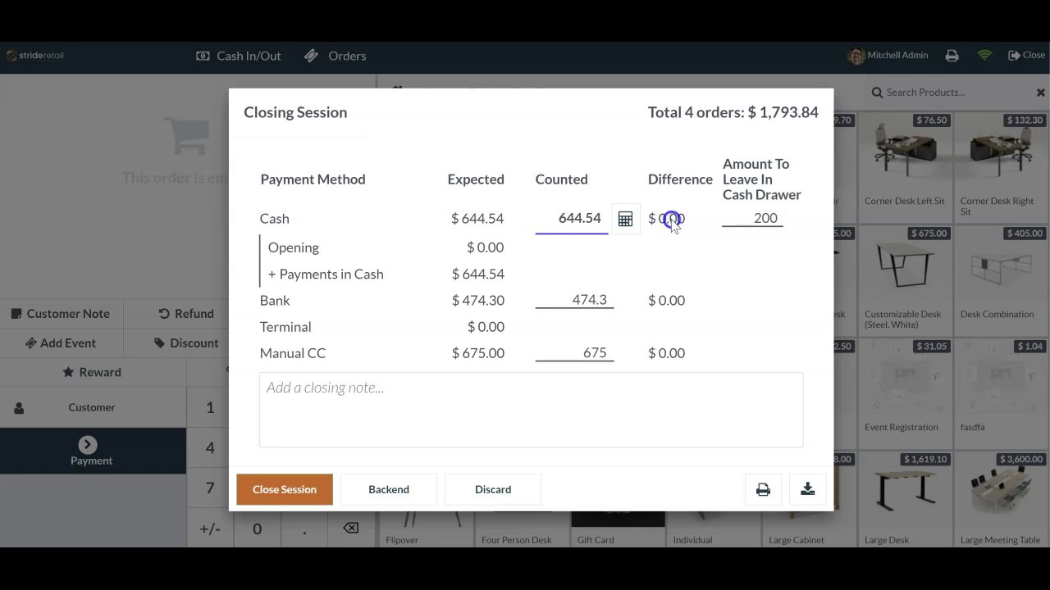
pyautogui.click(498, 220)
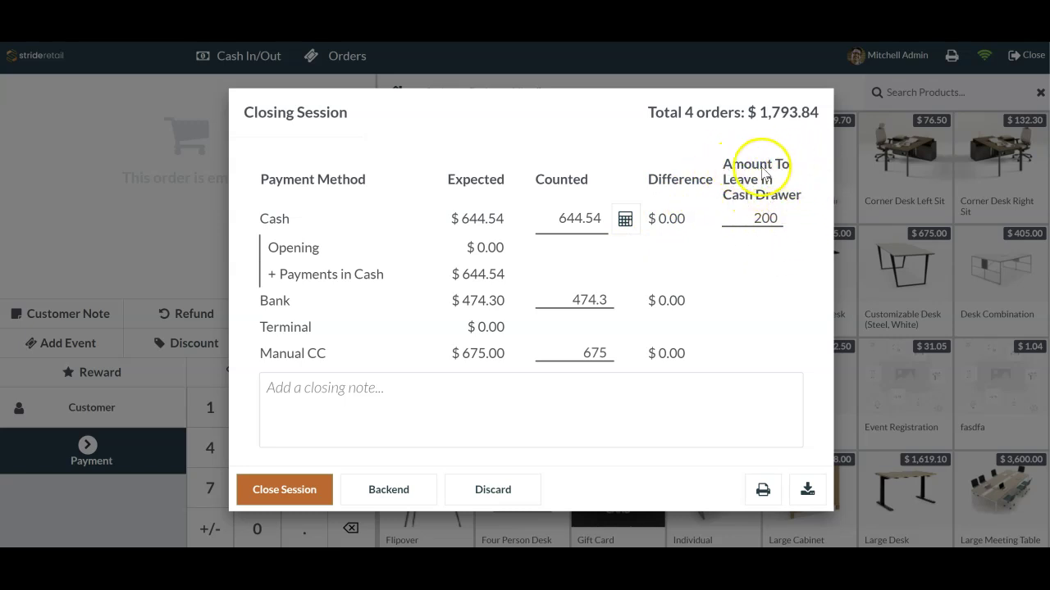
pyautogui.doubleClick(745, 218)
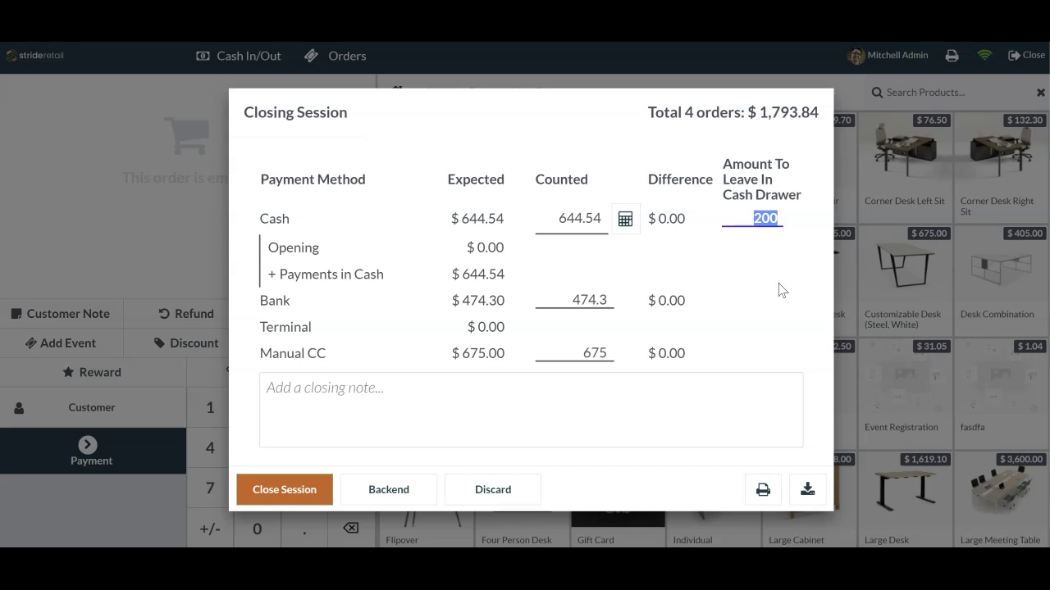
# Leave 200.54 in the cash drawer and close the POS session
pyautogui.click(780, 223)
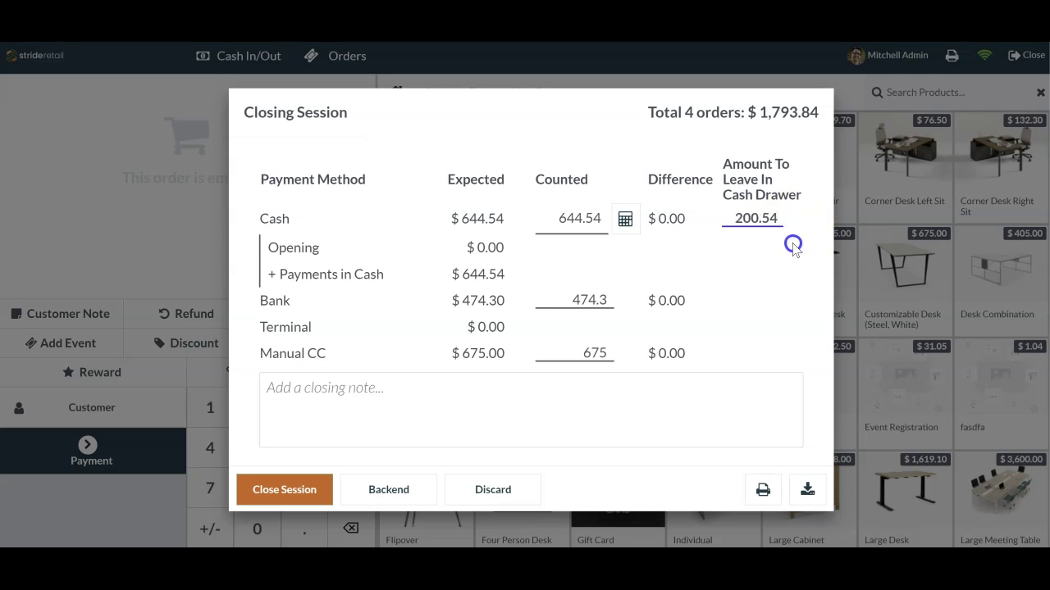
pyautogui.click(789, 219)
pyautogui.click(779, 285)
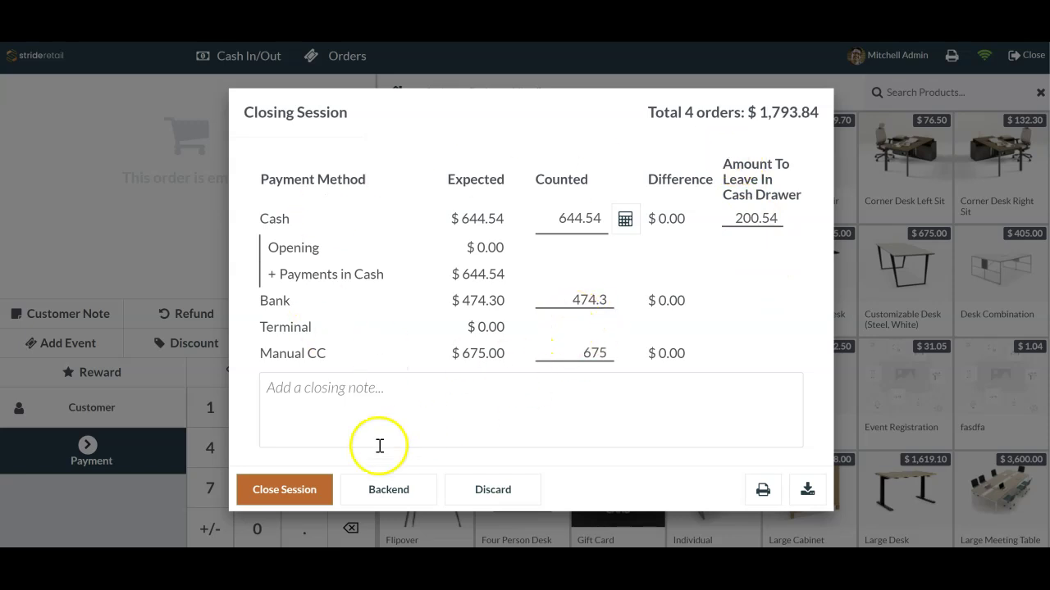
pyautogui.click(300, 502)
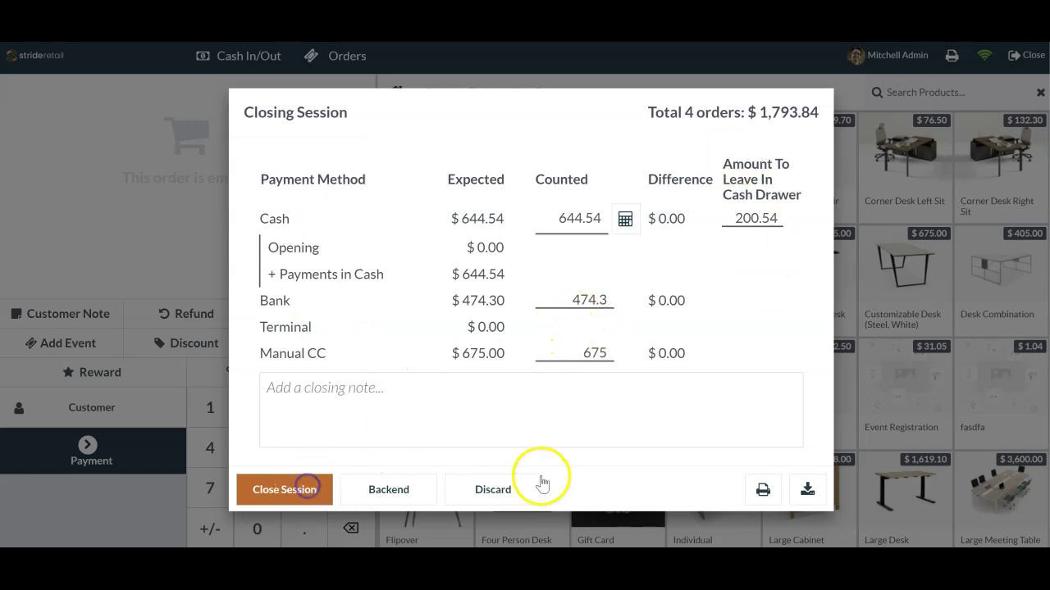